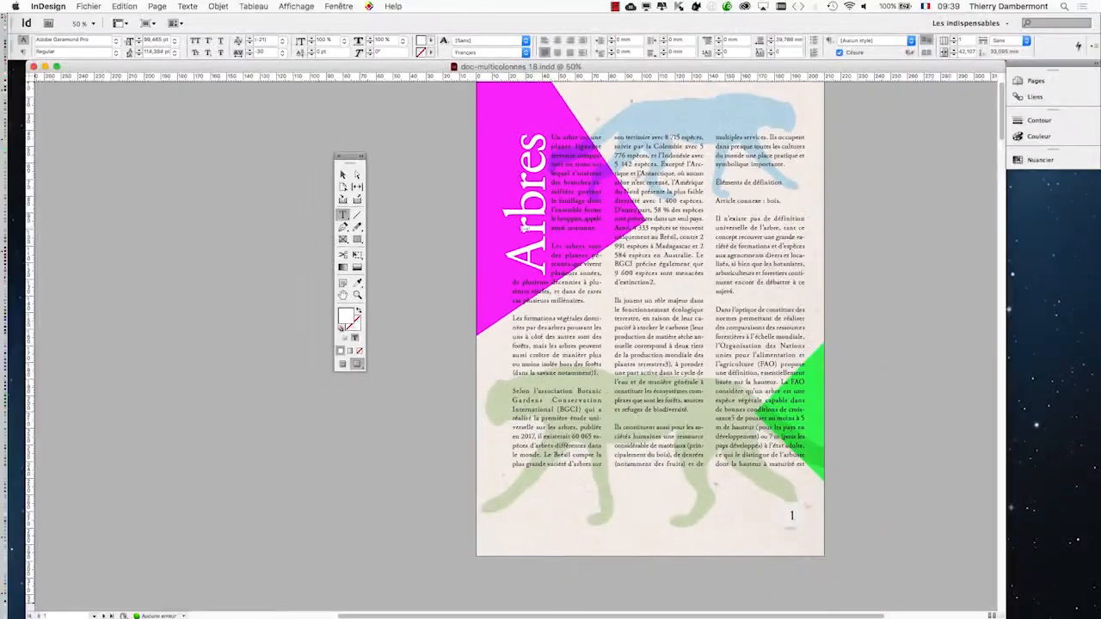
- Move the tools out of the way and place the text cursor inside the vertical "Arbres" title
left_click_drag(352, 158, 144, 153)
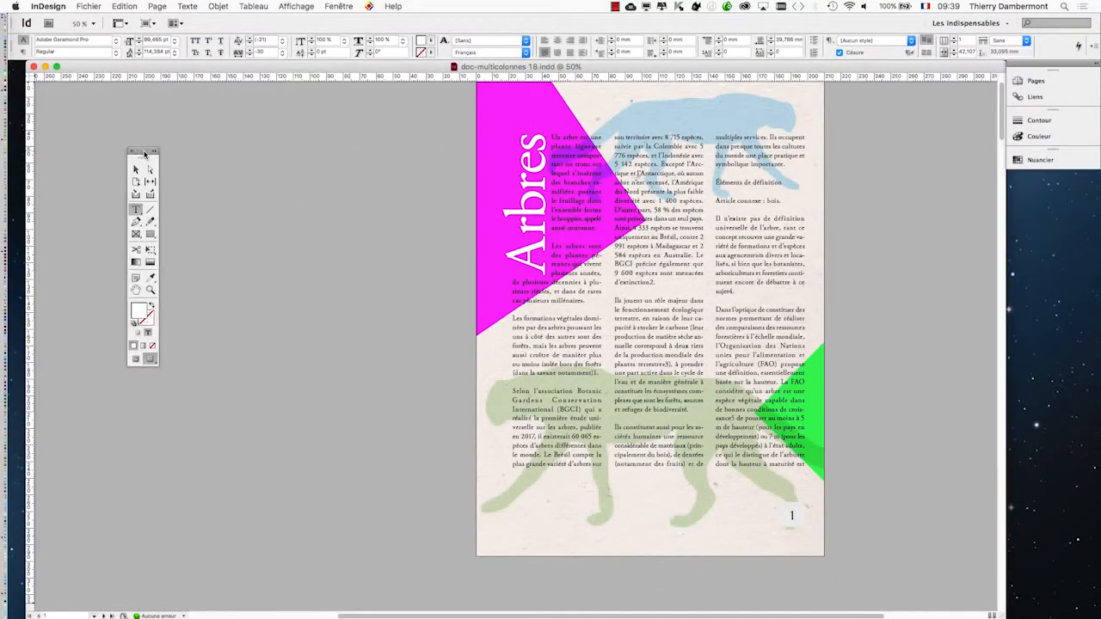
left_click(498, 225)
key("BackSpace")
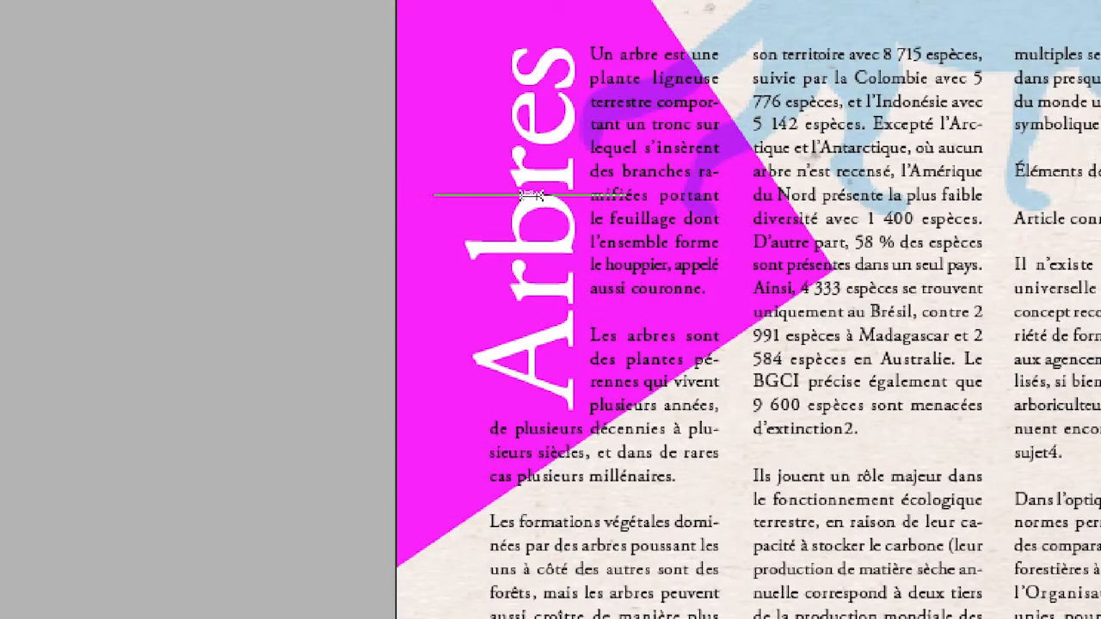
left_click_drag(530, 194, 534, 195)
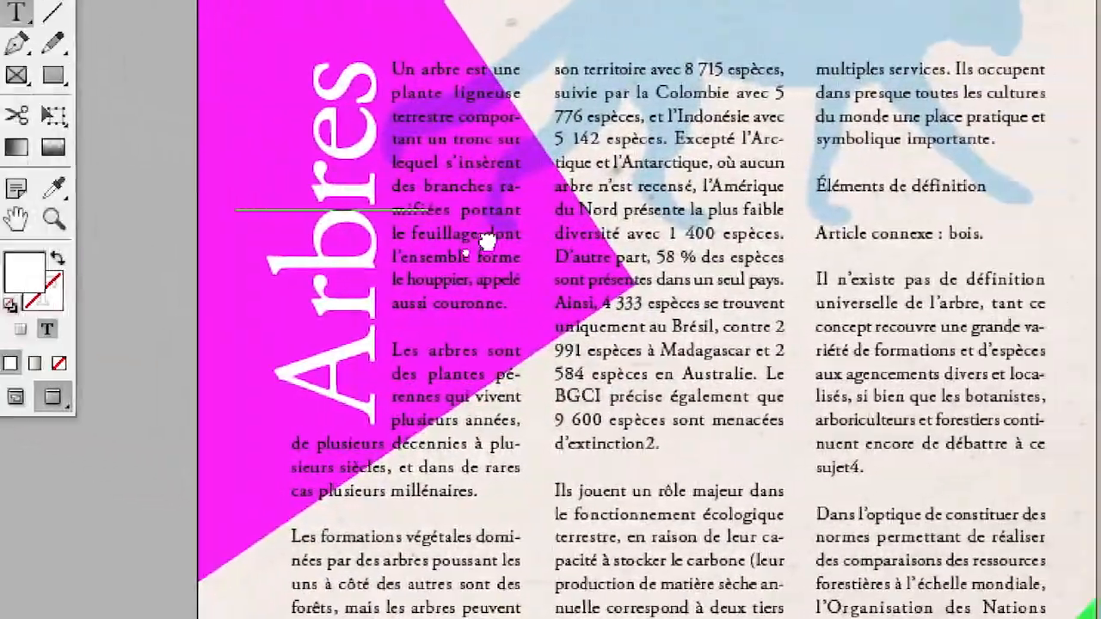
left_click_drag(488, 242, 476, 300)
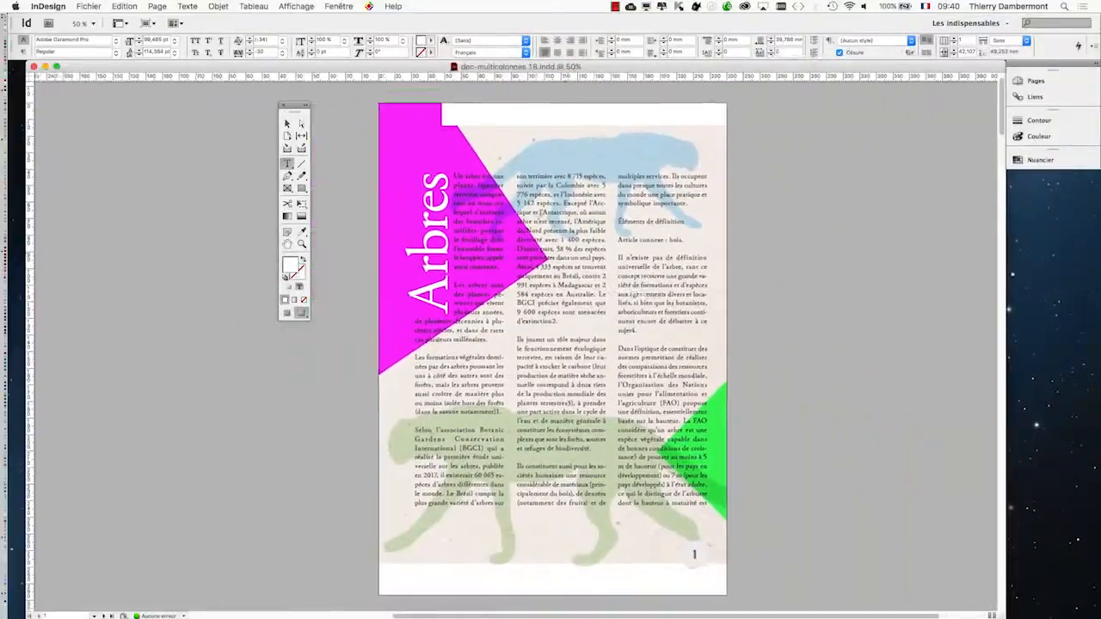
- Insert a space between the b and the r of the "Arbres" title and delete it again
left_click_drag(459, 217, 486, 201)
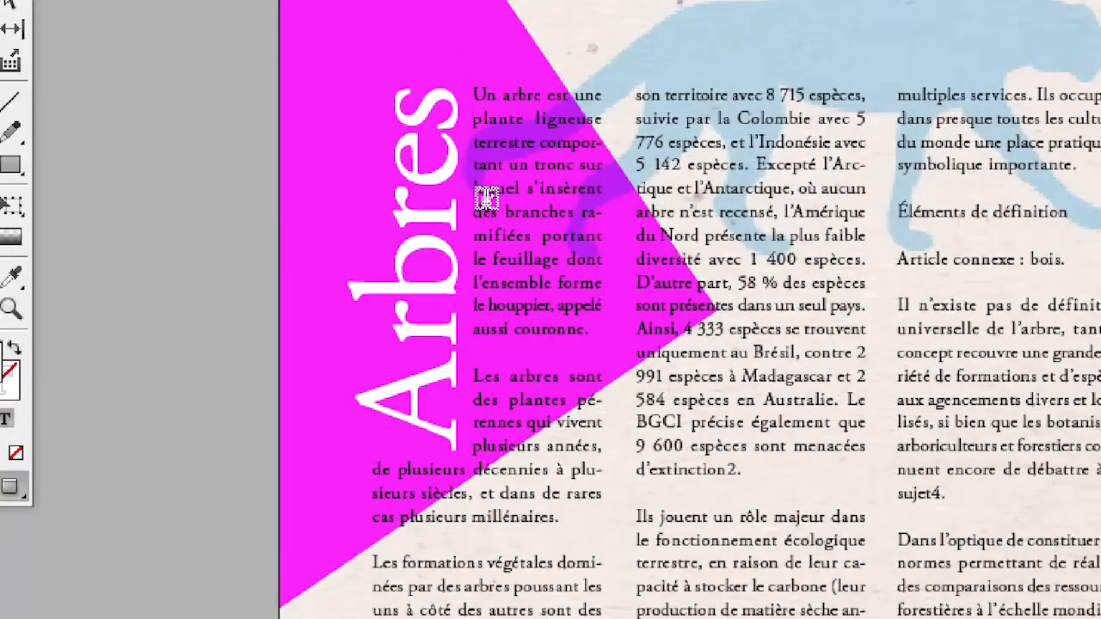
left_click(486, 199)
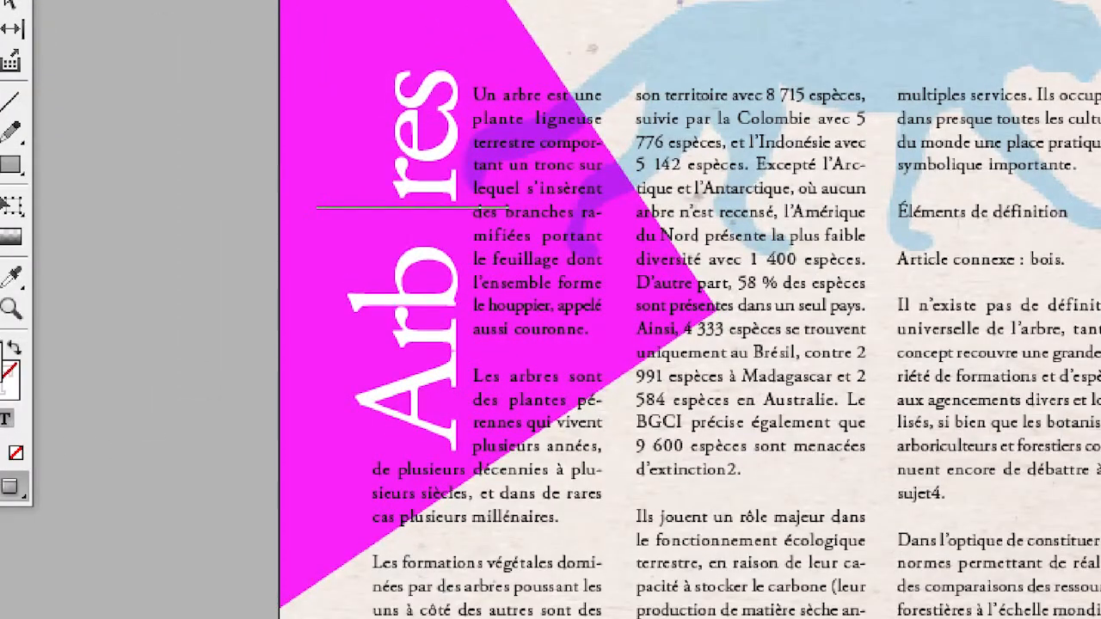
key("BackSpace")
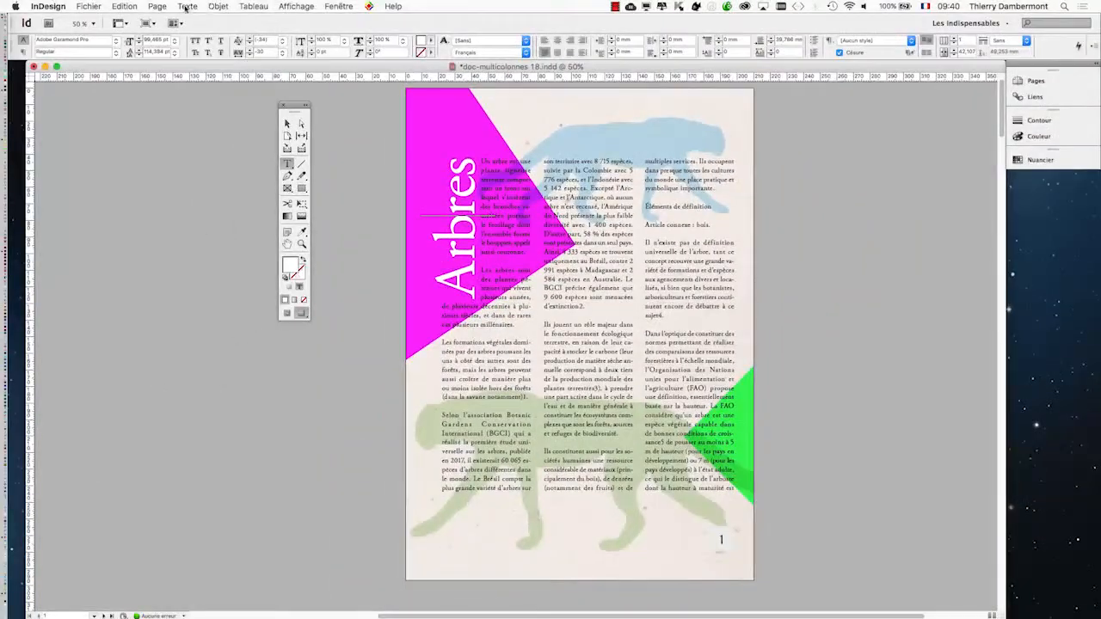
- Display an enlarged list of the paragraph styles and start a new paragraph style based on the "Arbres" title
left_click(186, 8)
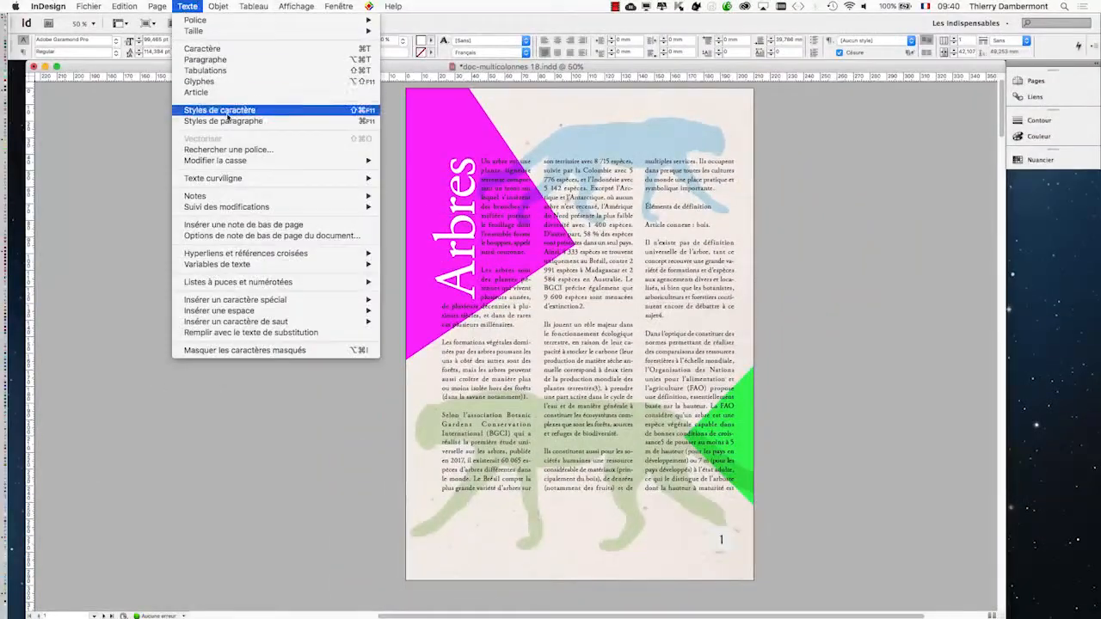
left_click(206, 117)
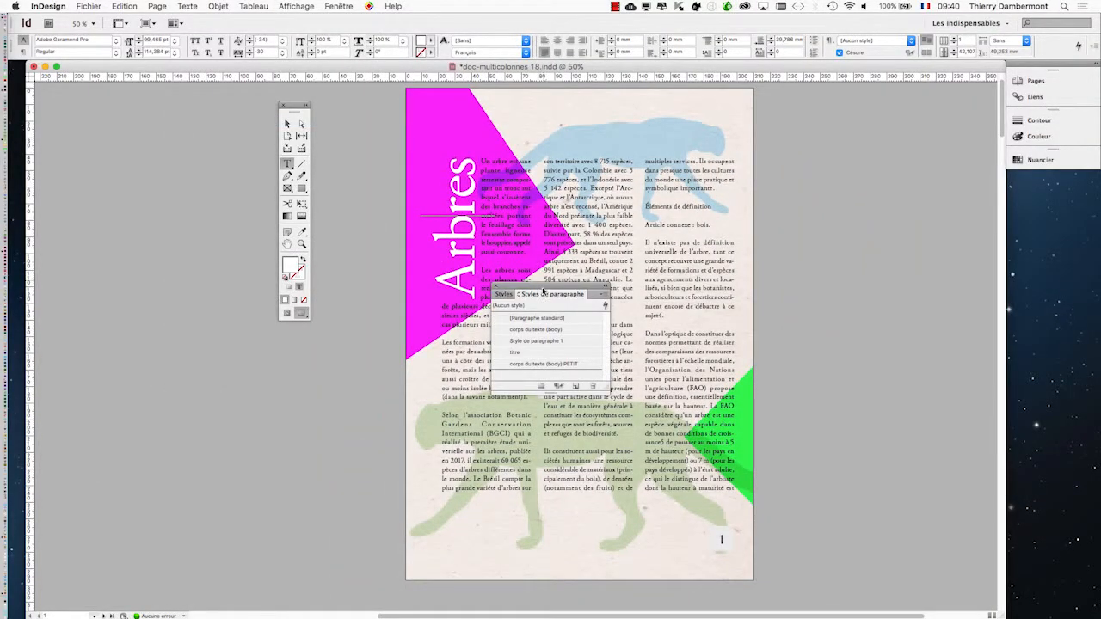
left_click_drag(543, 290, 683, 141)
left_click_drag(745, 243, 865, 313)
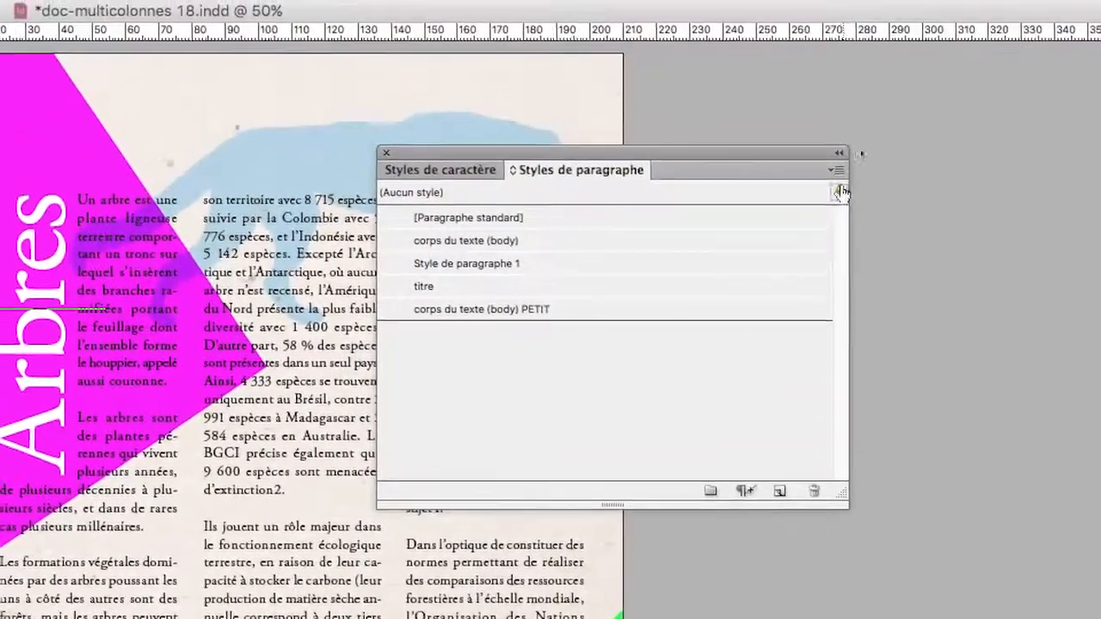
left_click(861, 157)
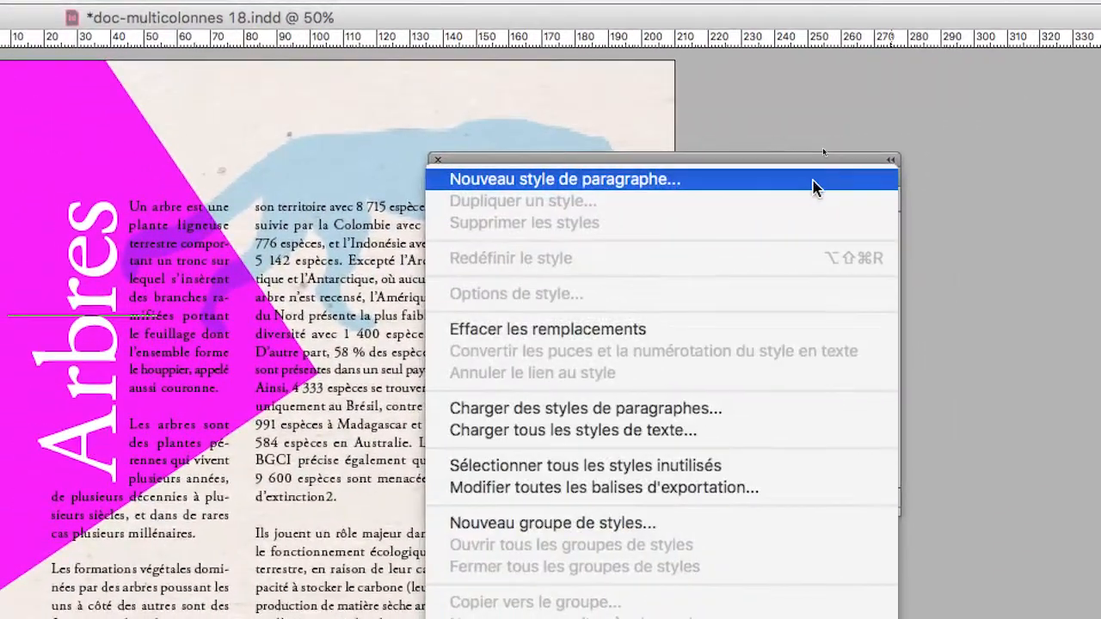
left_click(813, 188)
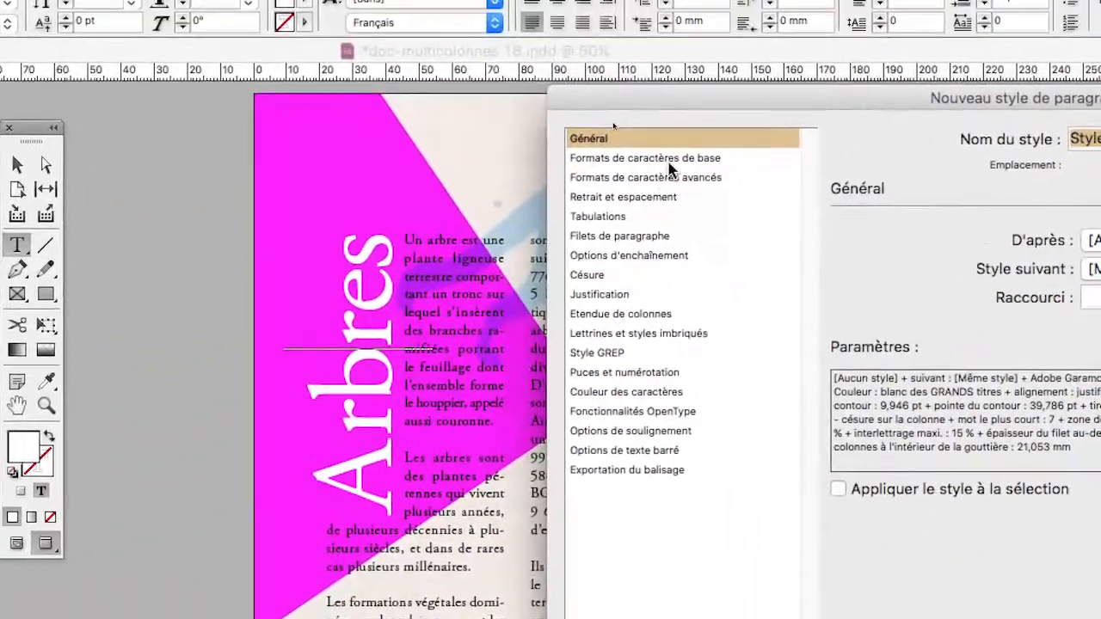
- Review the new style's basic and advanced character formats, indents, tabs, paragraph rules and character colour
left_click(668, 160)
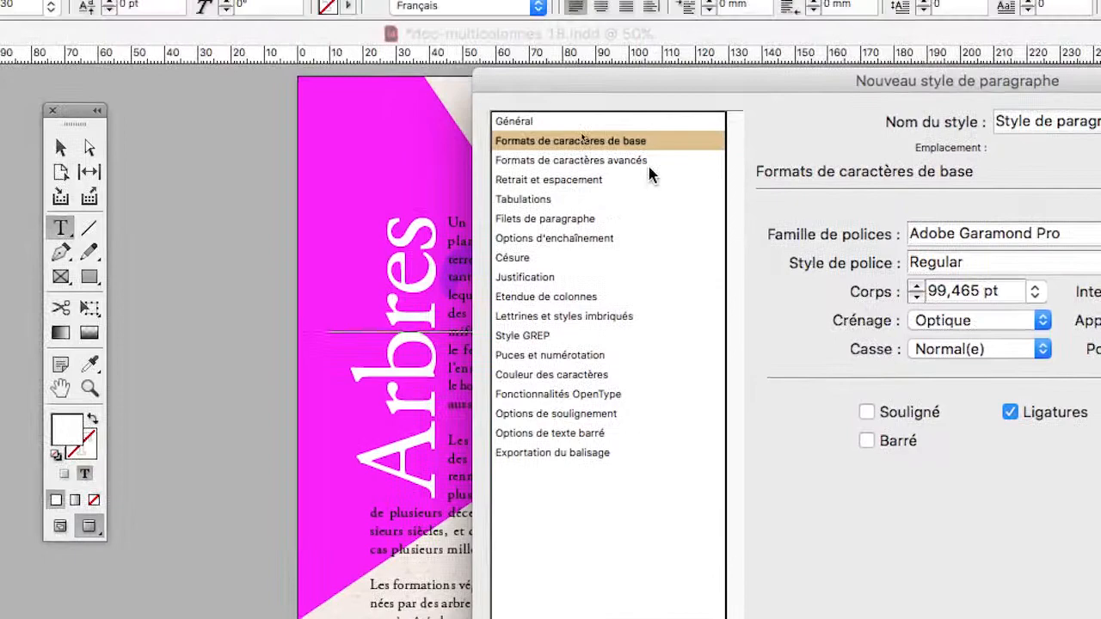
left_click(529, 114)
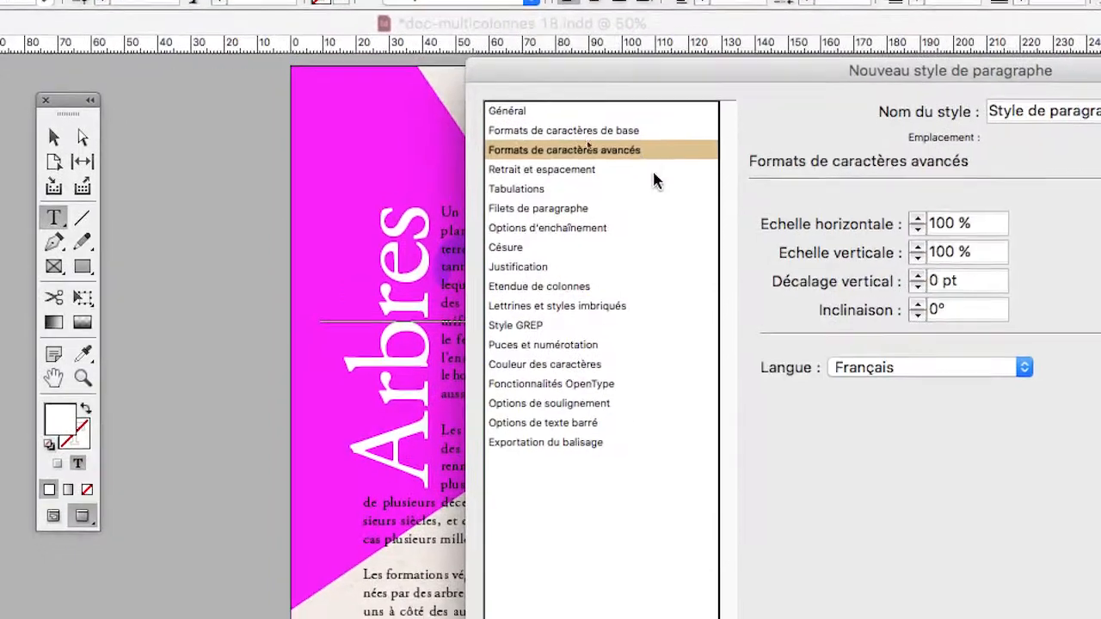
left_click(530, 133)
left_click(594, 155)
left_click(585, 196)
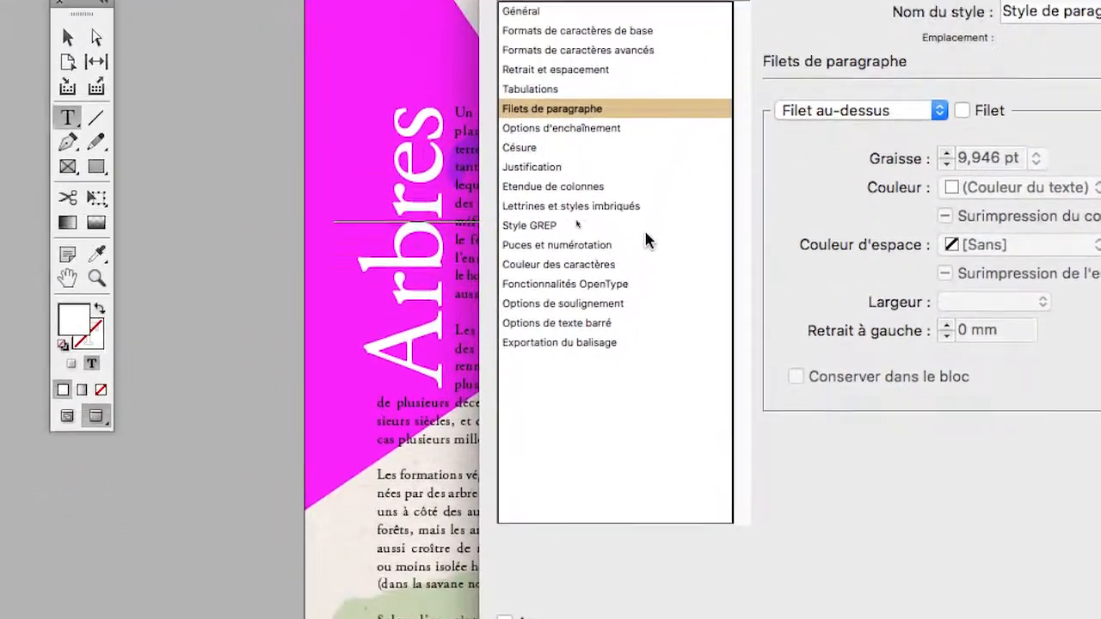
left_click(658, 300)
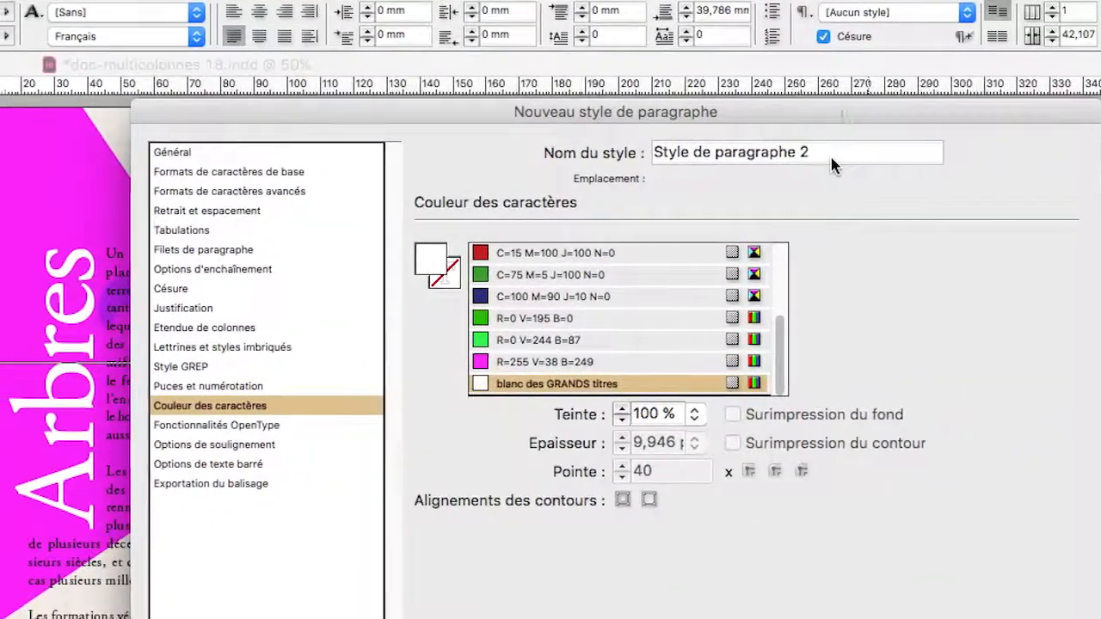
- Name the new paragraph style "grands titres sur bloc texte (parent)" and create it
triple_click(750, 170)
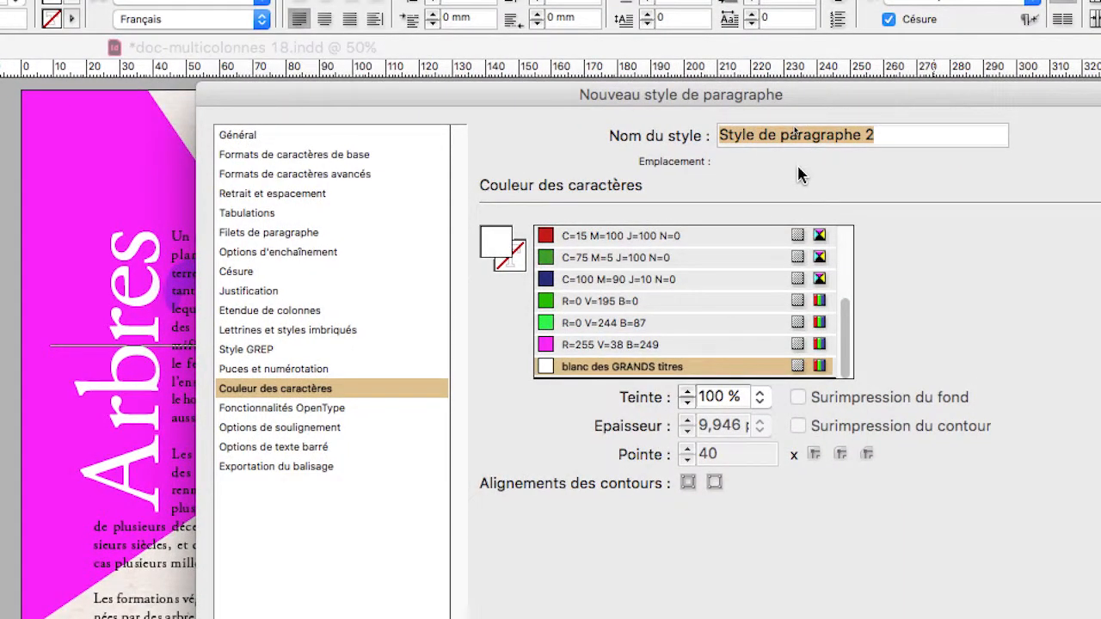
type("gr")
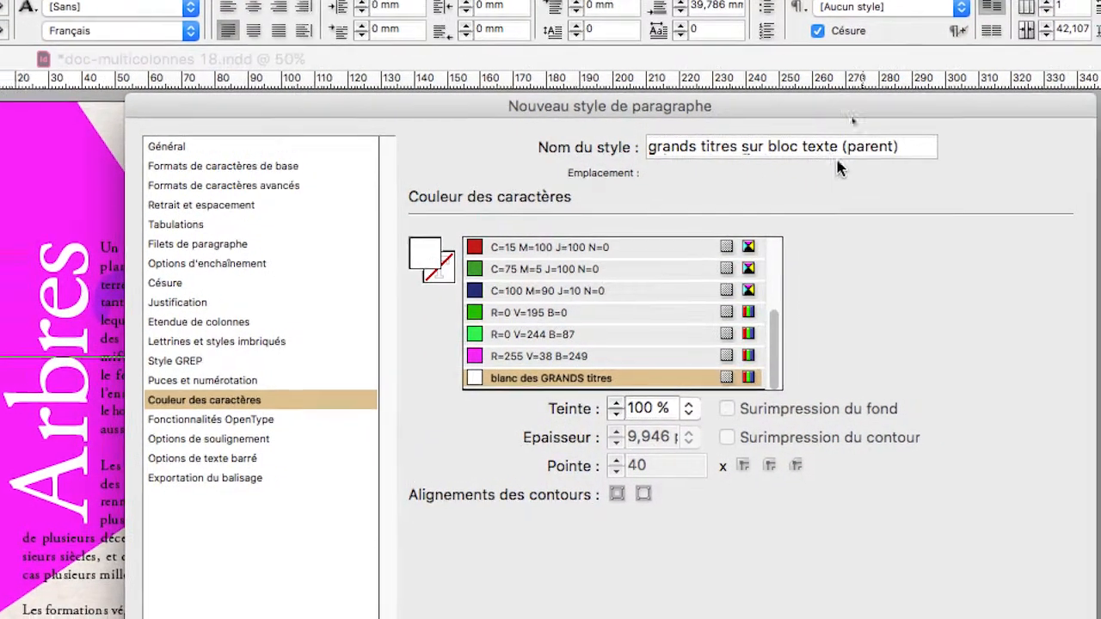
left_click_drag(909, 148, 830, 155)
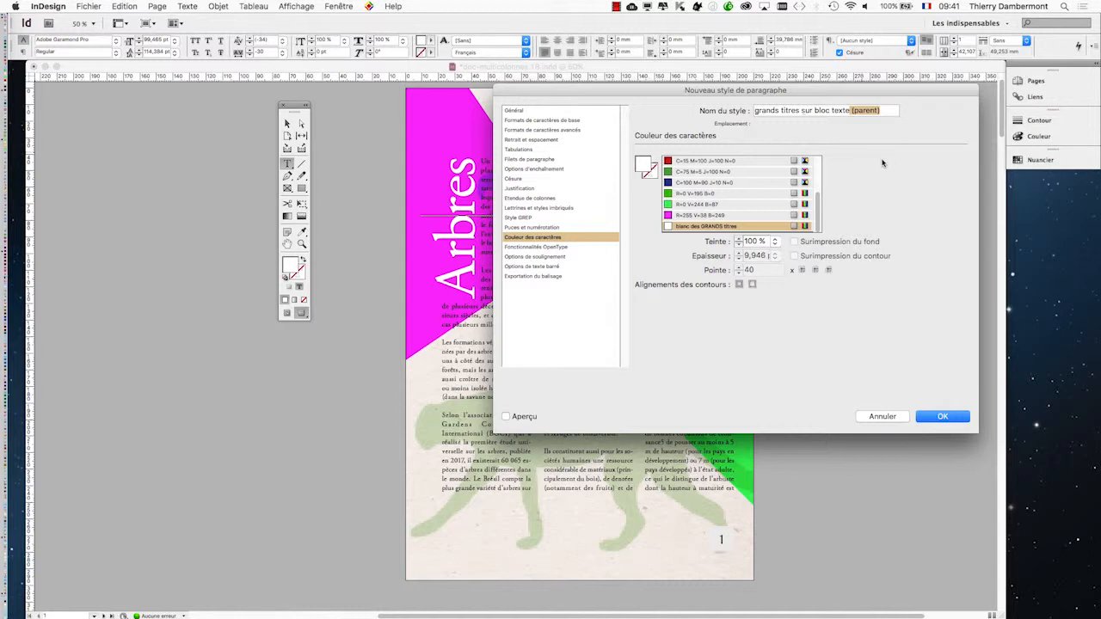
left_click(961, 417)
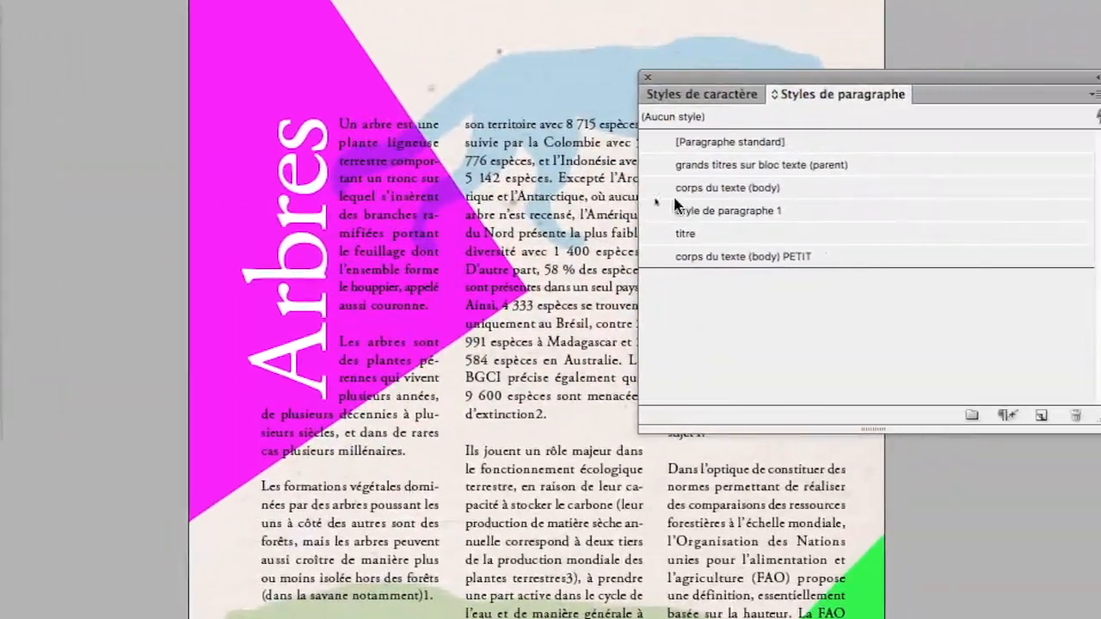
- Apply "grands titres sur bloc texte (parent)" to the "Arbres" title and move the style below "Style de paragraphe 1" in the list
left_click_drag(716, 83, 584, 71)
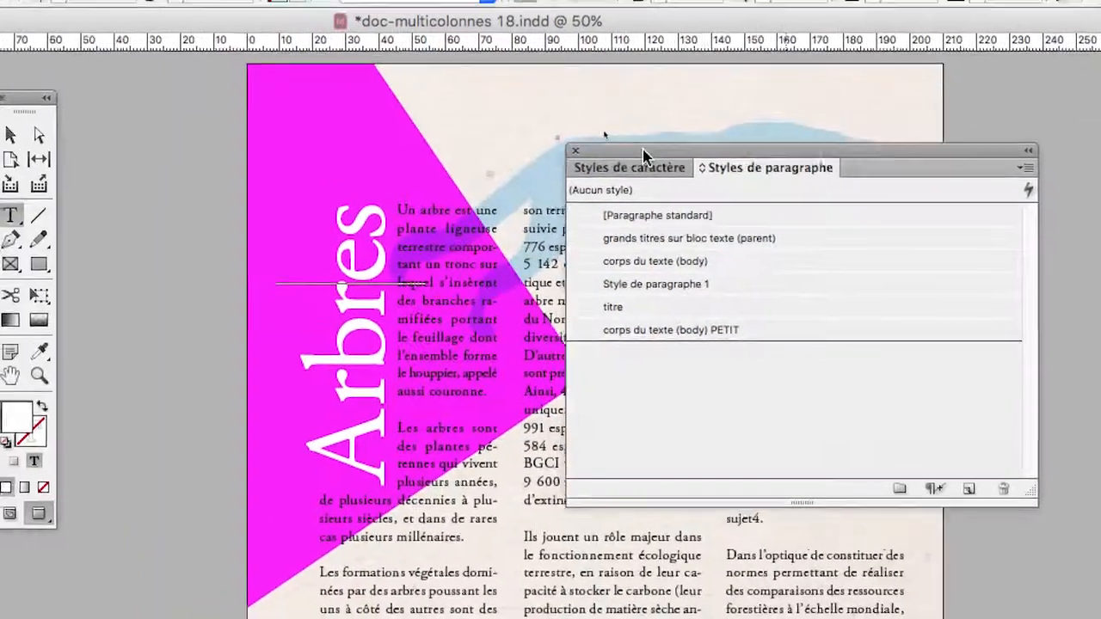
left_click_drag(644, 155, 637, 151)
left_click(609, 241)
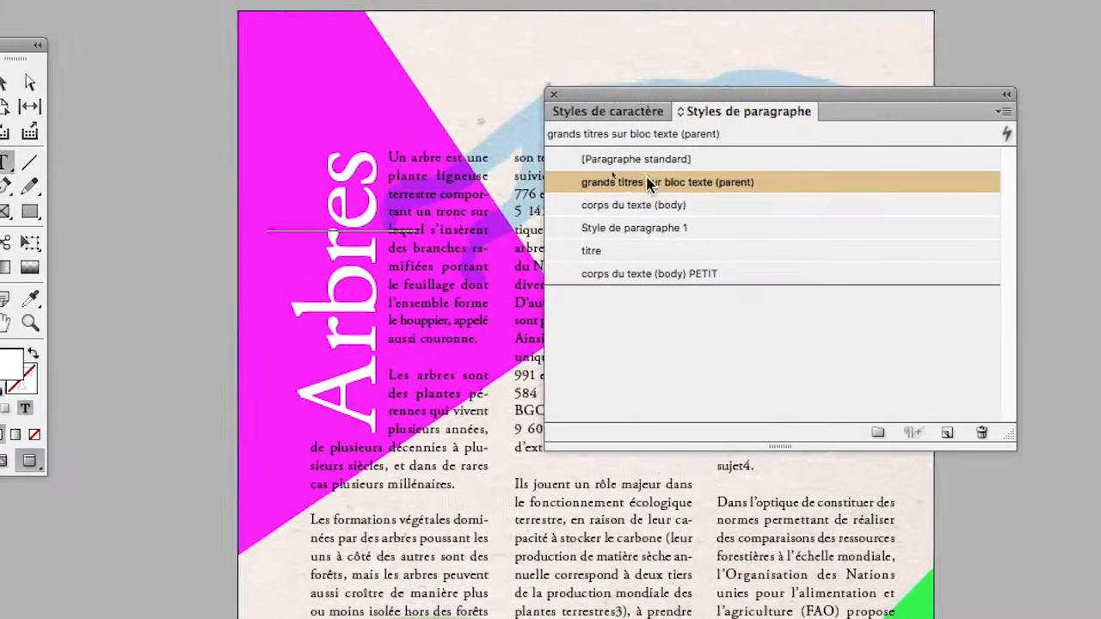
mouse_move(626, 186)
left_mouse_down()
mouse_move(607, 191)
mouse_move(618, 207)
left_mouse_up()
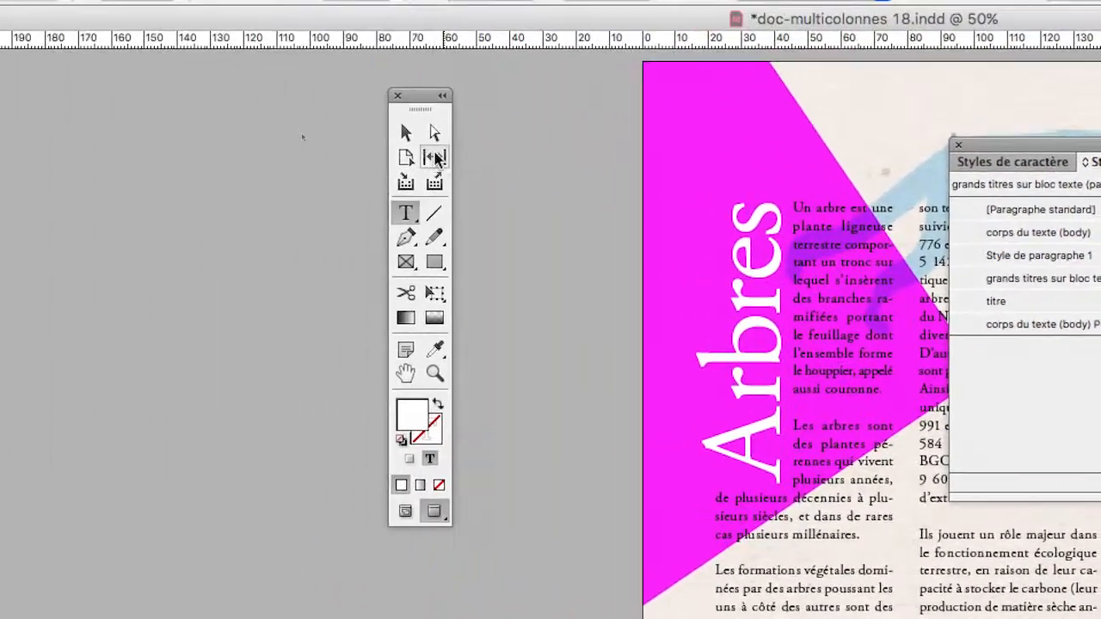
- Deselect the "Arbres" title, then place the cursor in it again to check which paragraph style is assigned
key("Escape")
left_click(215, 124)
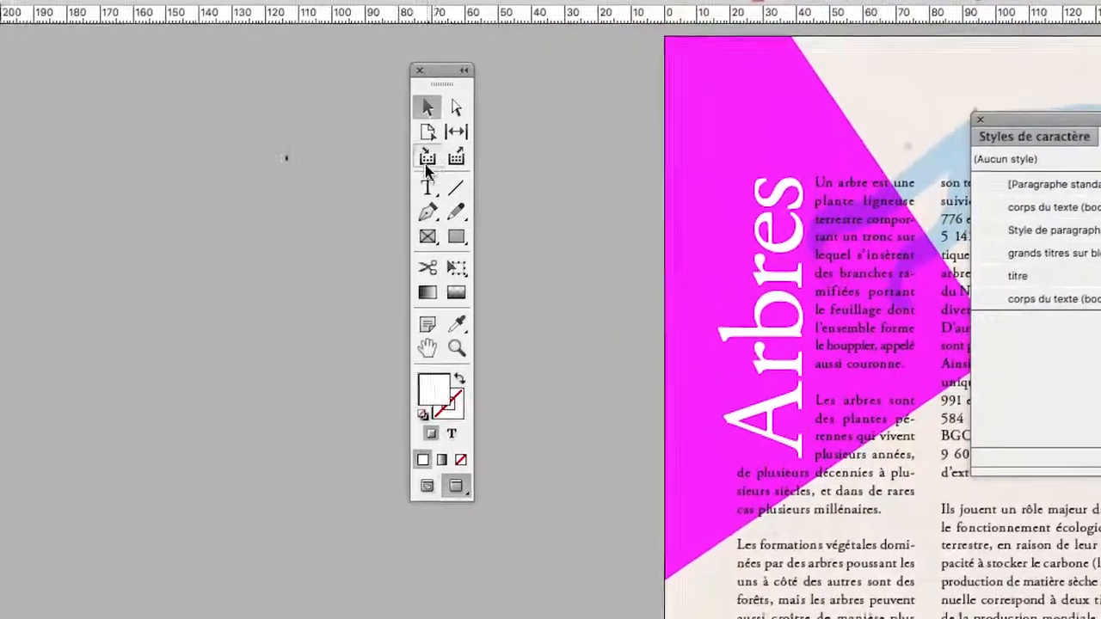
left_click(428, 185)
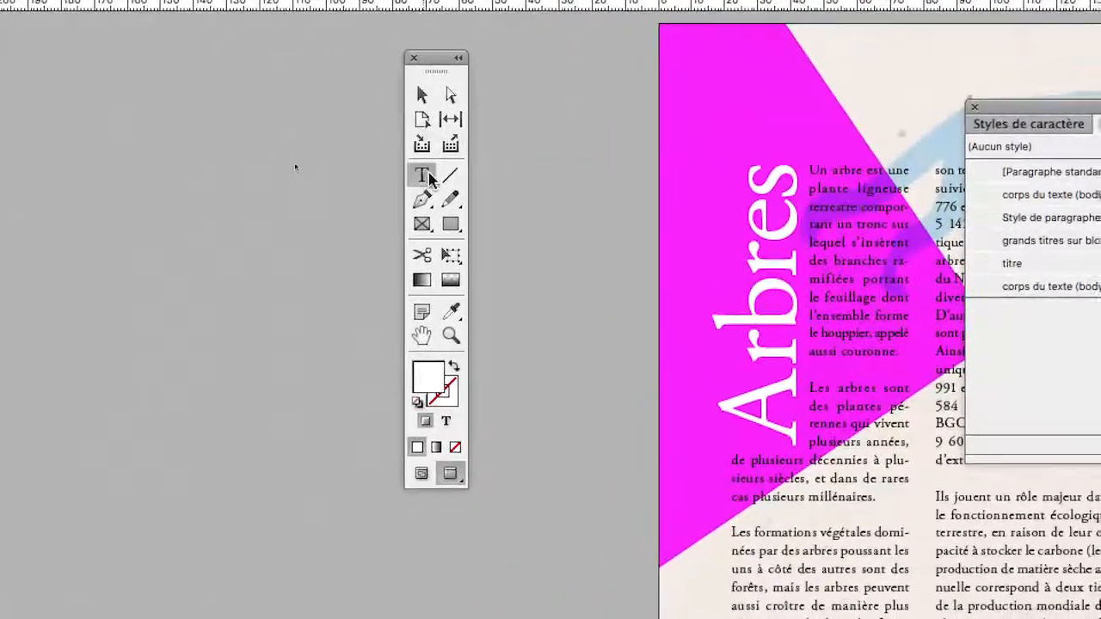
left_click(759, 257)
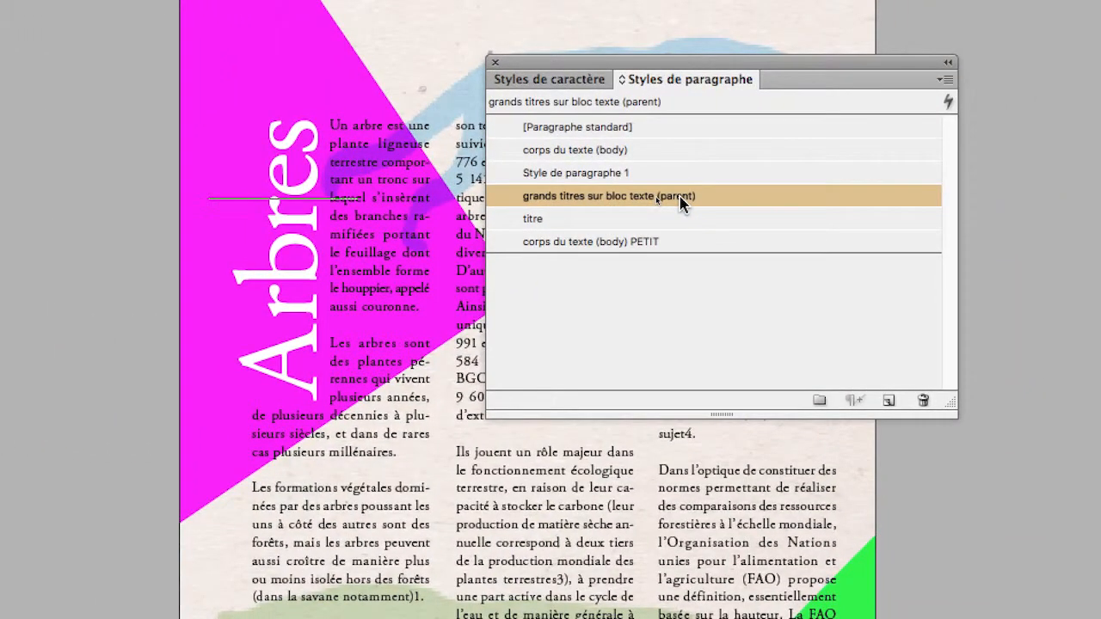
key("Escape")
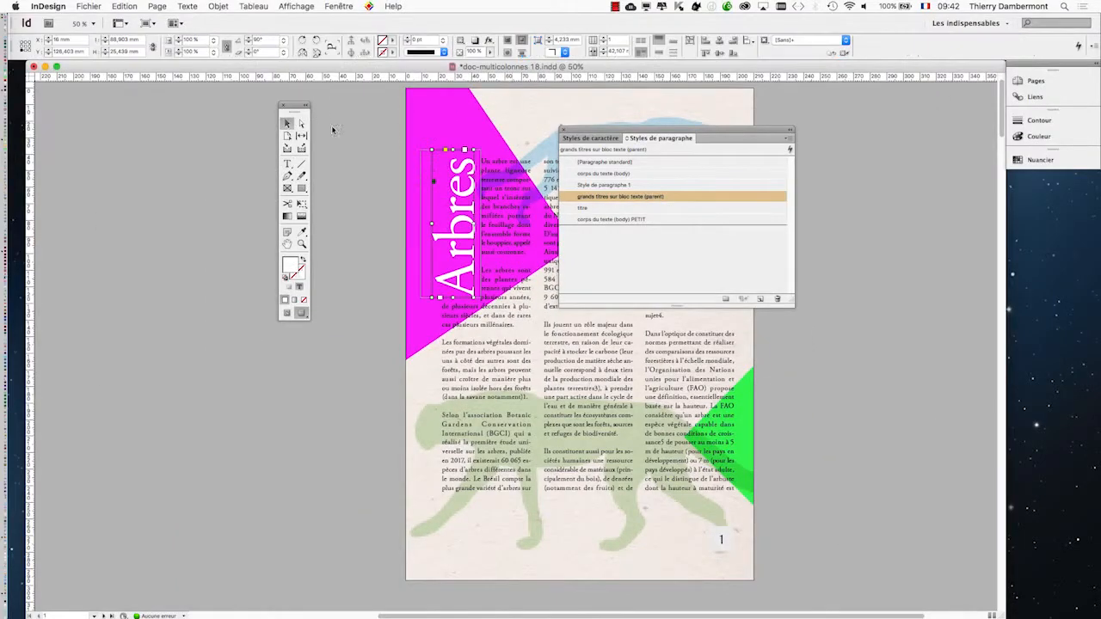
- Deselect the "Arbres" title and place the text cursor in the "les géants" title over the tree photo
left_click_drag(577, 133, 729, 135)
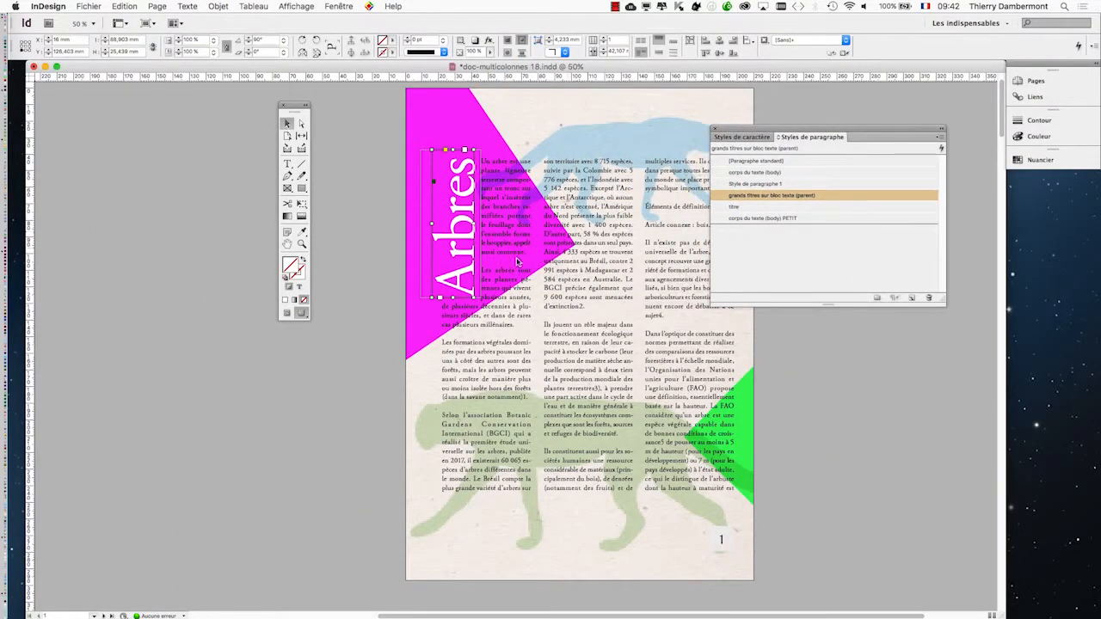
left_click(358, 360)
scroll(361, 361, "down", 10)
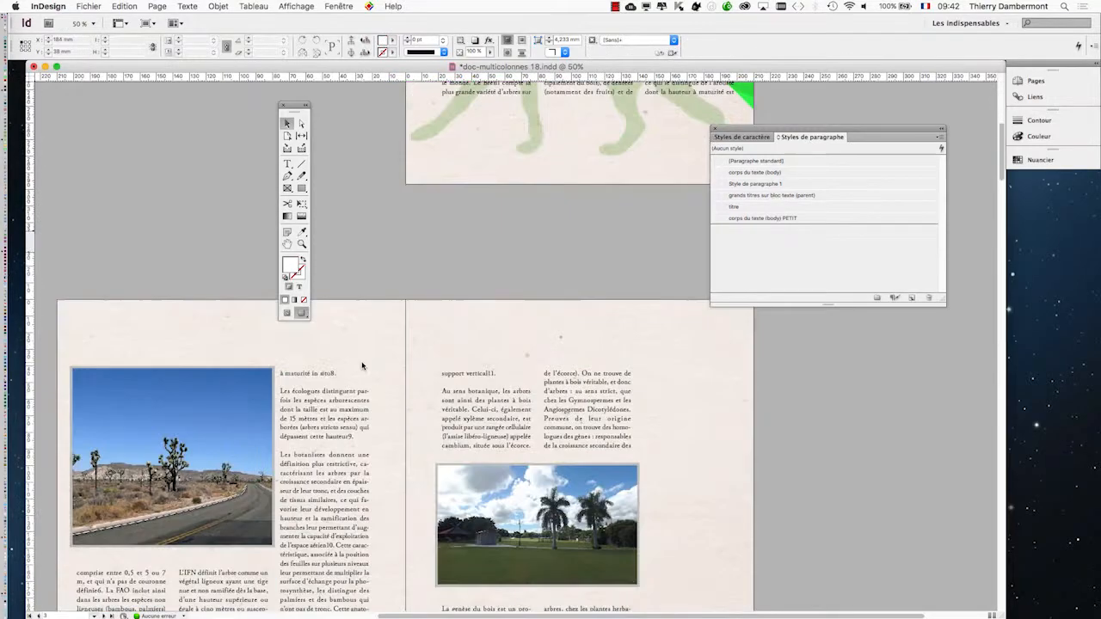
scroll(362, 366, "down", 10)
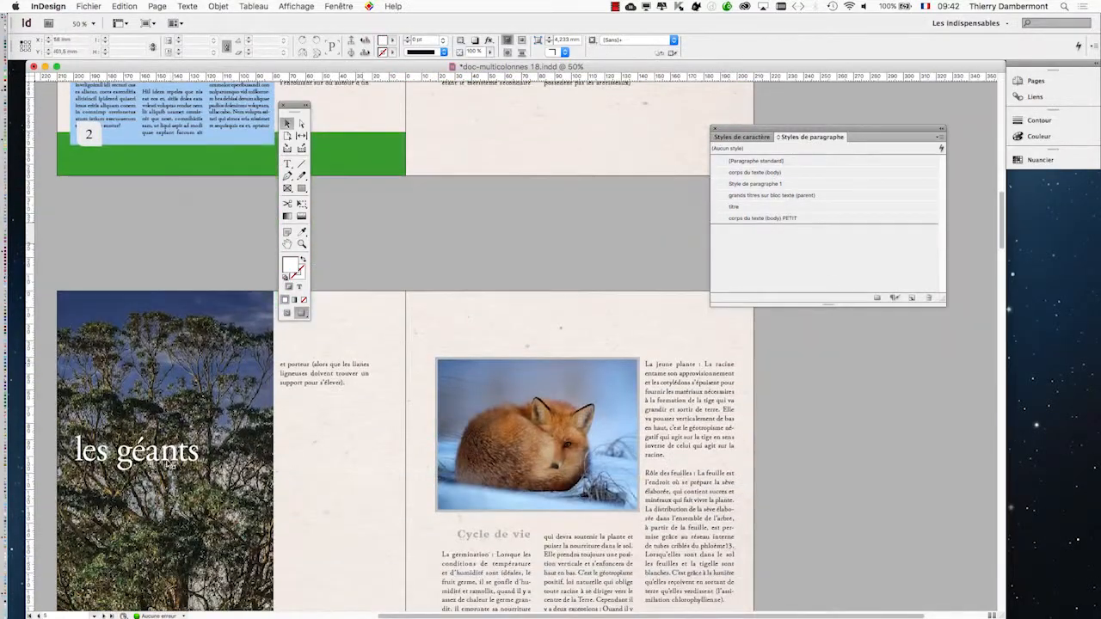
scroll(152, 471, "up", 2)
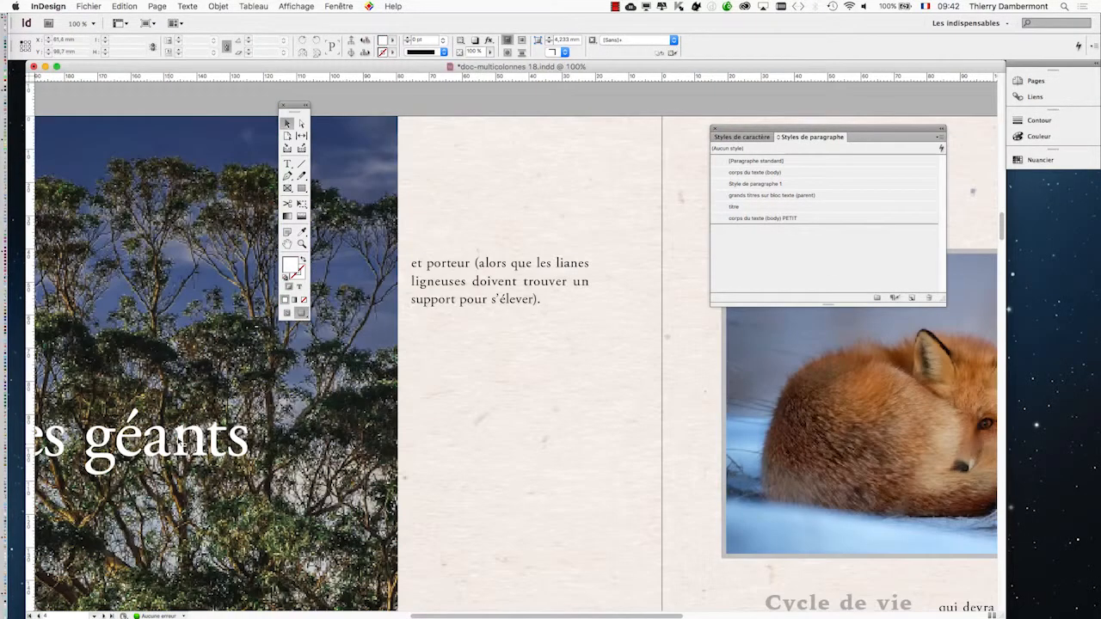
left_click_drag(194, 440, 632, 320)
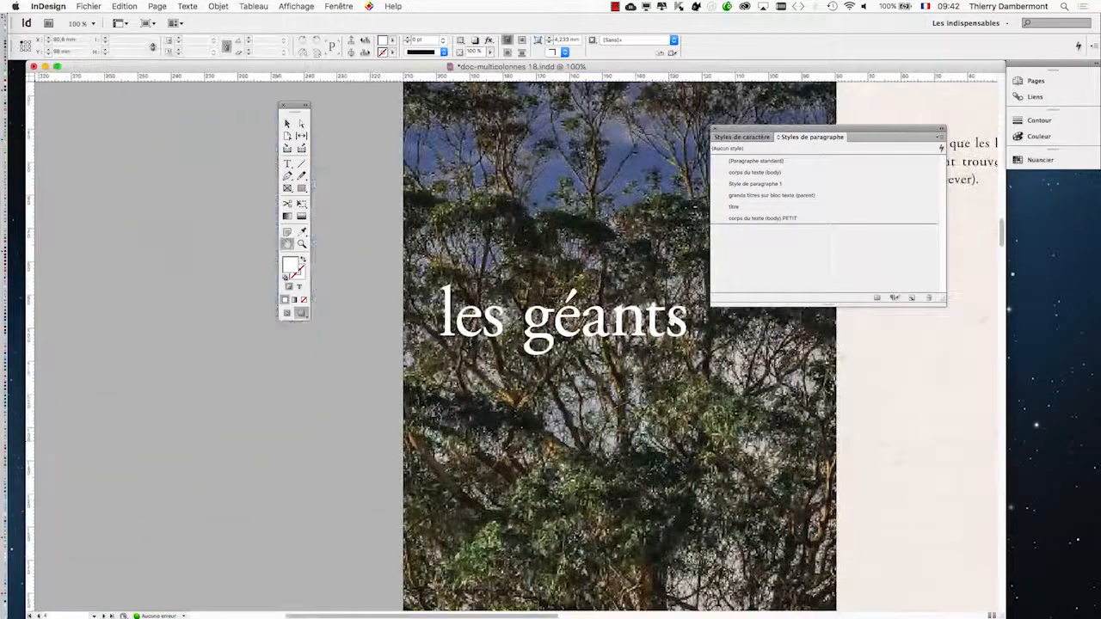
scroll(632, 320, "up", 1)
left_click_drag(736, 148, 780, 140)
left_click(293, 164)
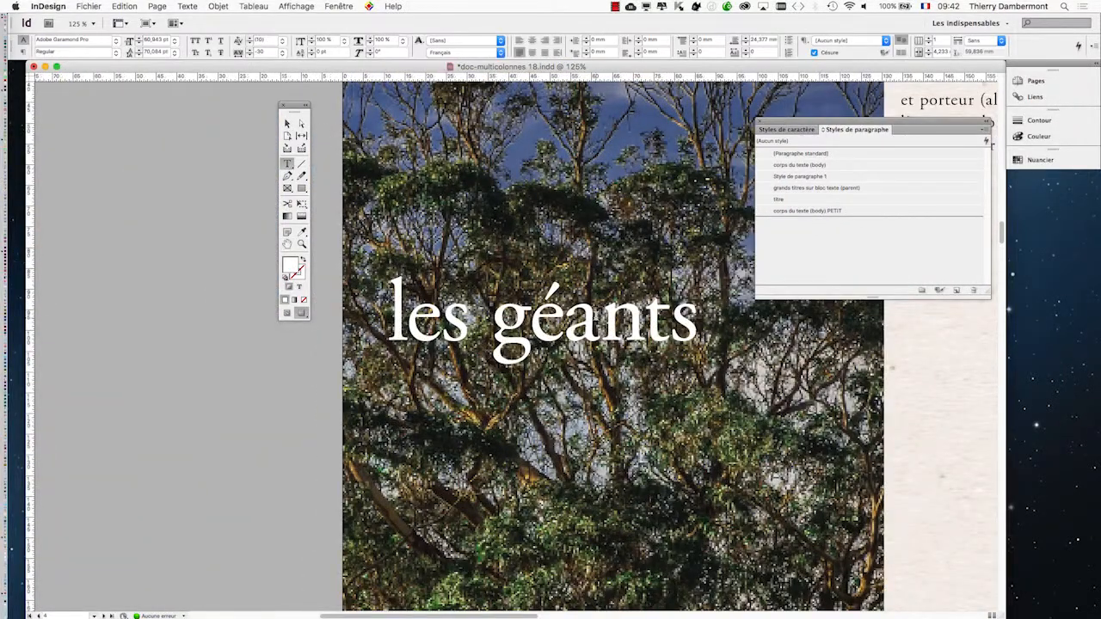
left_click_drag(779, 127, 744, 201)
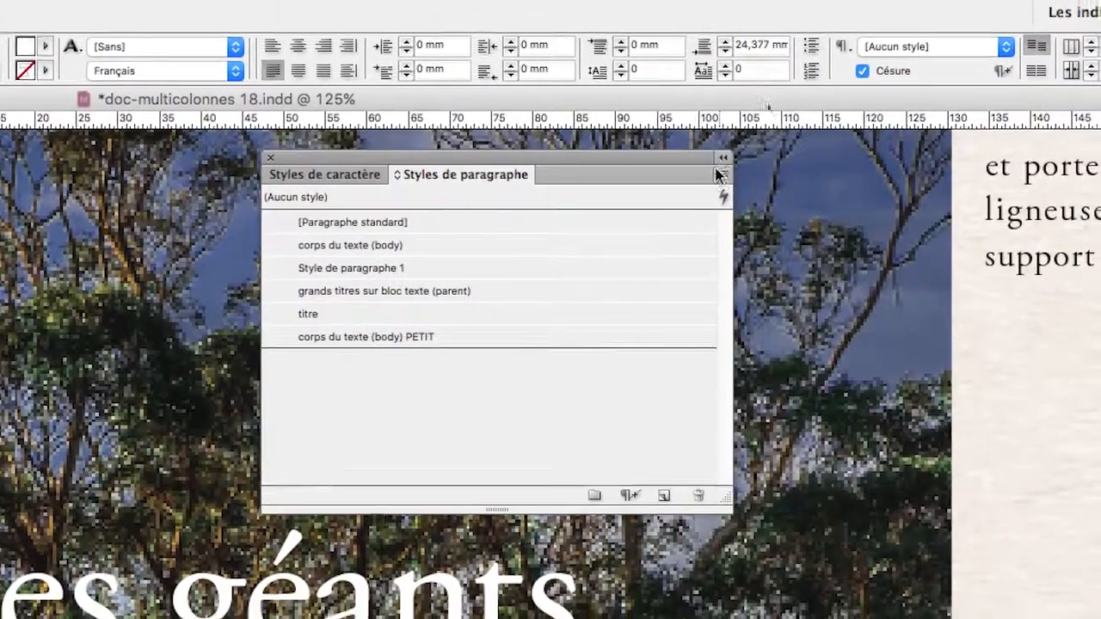
- Create a new paragraph style from the "les géants" title and name it "grand titre sur image (enfant)"
left_click(723, 157)
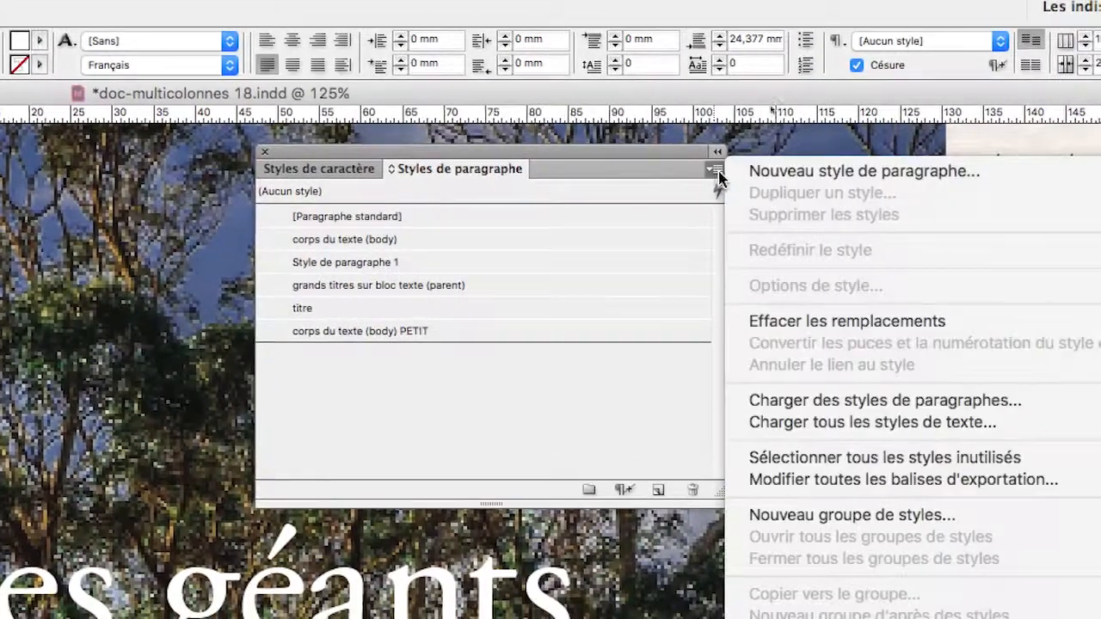
left_click(732, 176)
left_click_drag(698, 144, 677, 256)
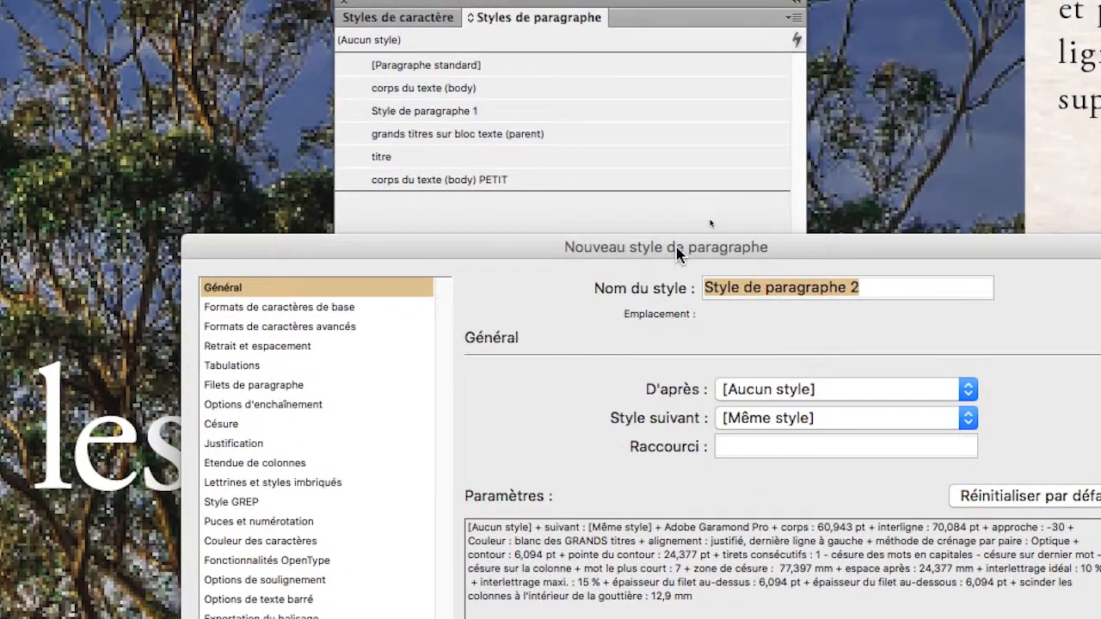
type("grand ti")
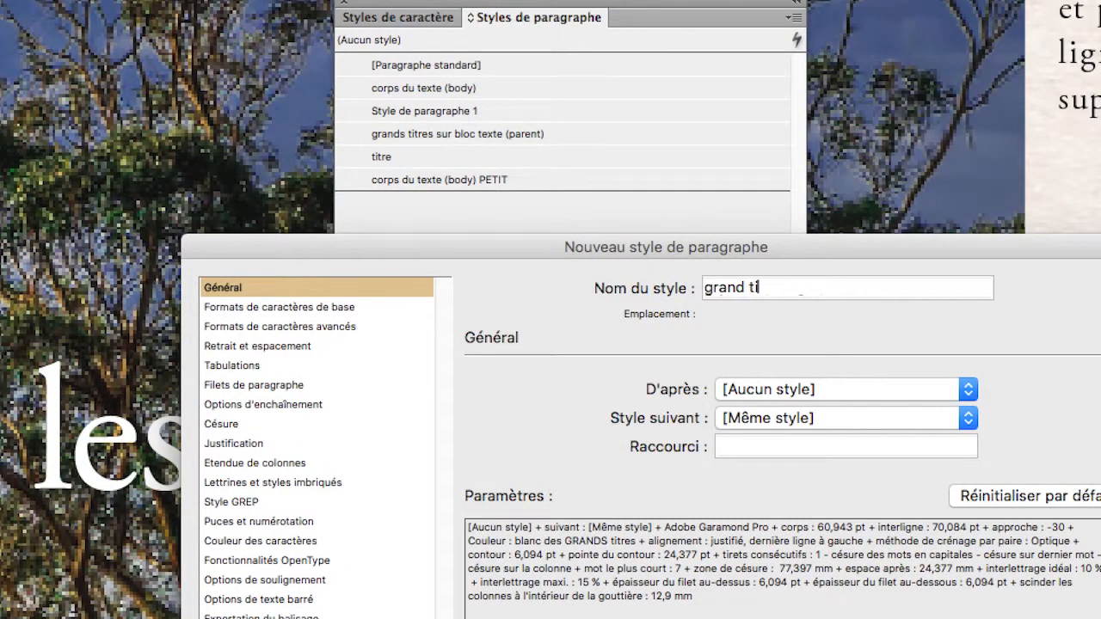
type("tre sur image (enfant")
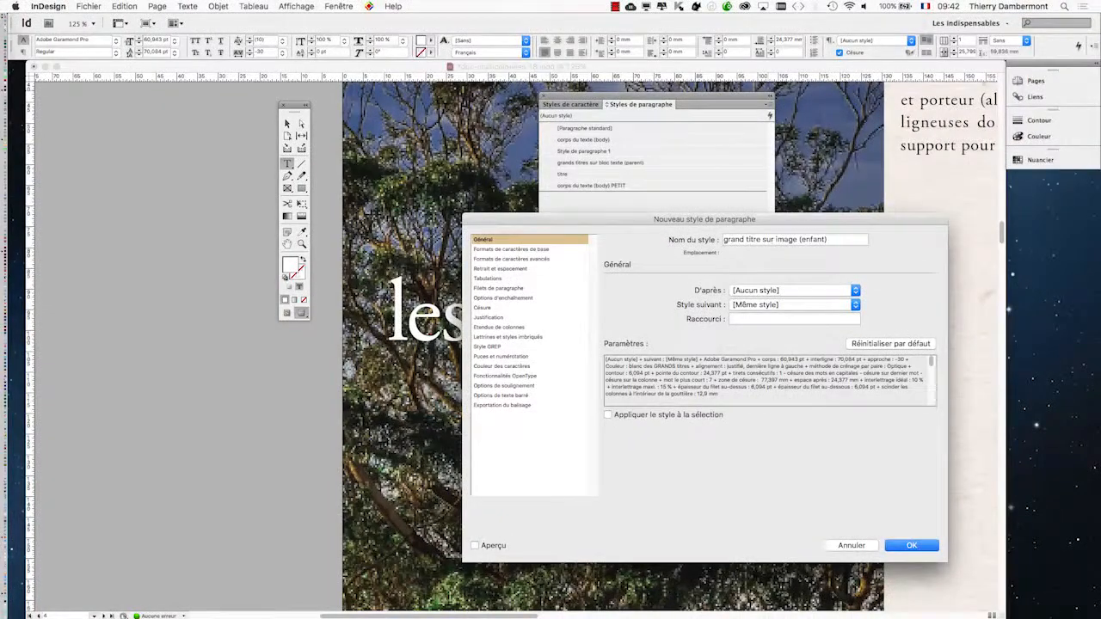
key("Return")
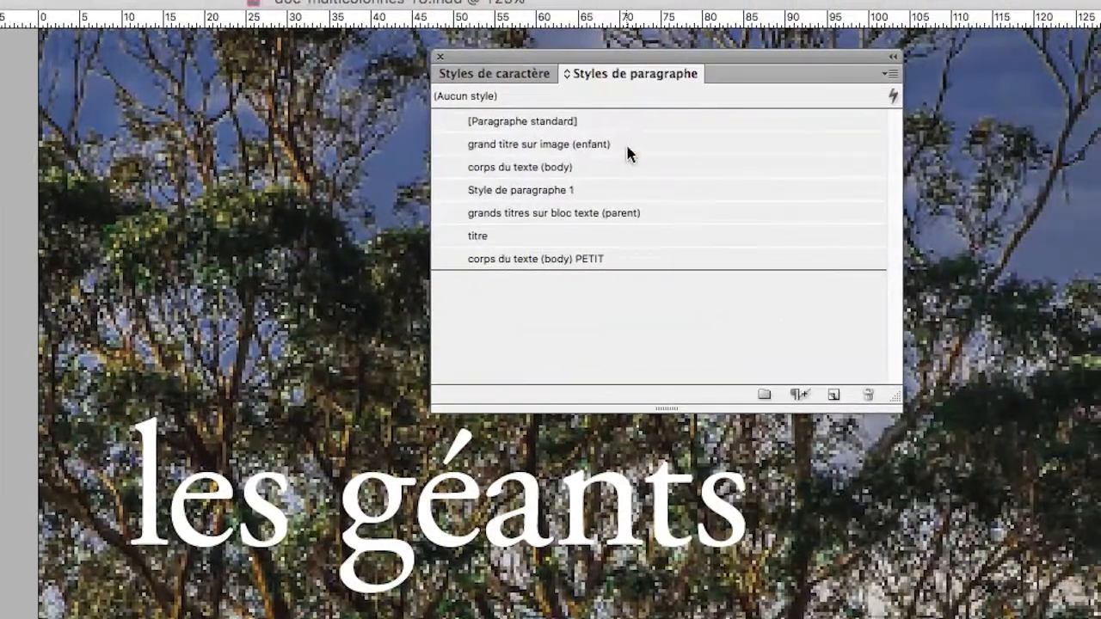
- Move "grand titre sur image (enfant)" directly below "grands titres sur bloc texte (parent)" in the list and apply it to the "les géants" title
left_click_drag(627, 153, 453, 156)
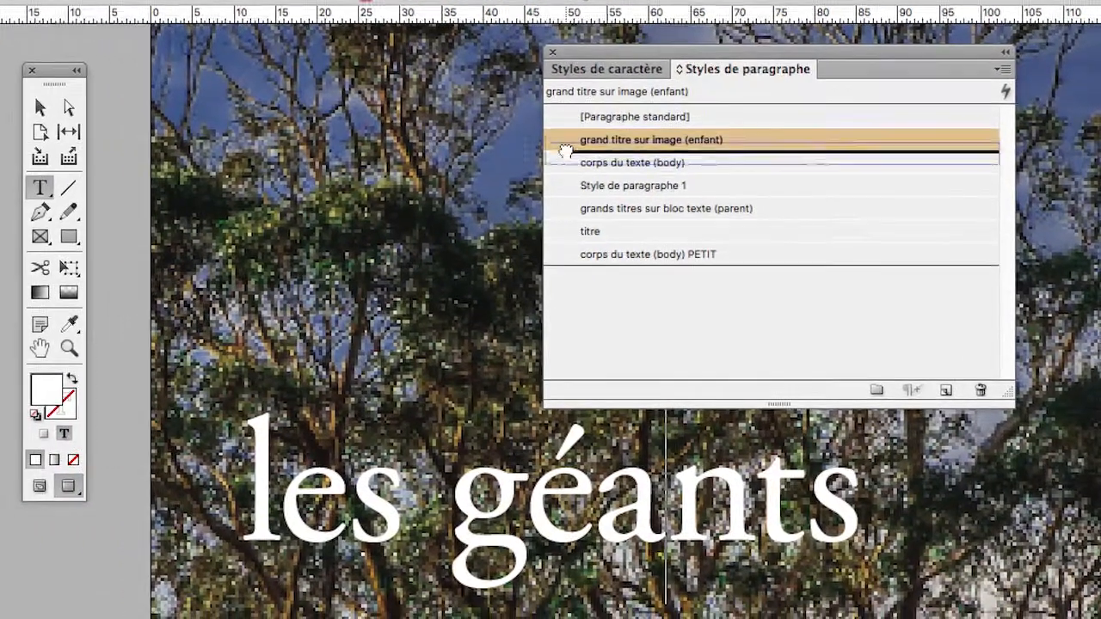
left_click_drag(566, 152, 567, 217)
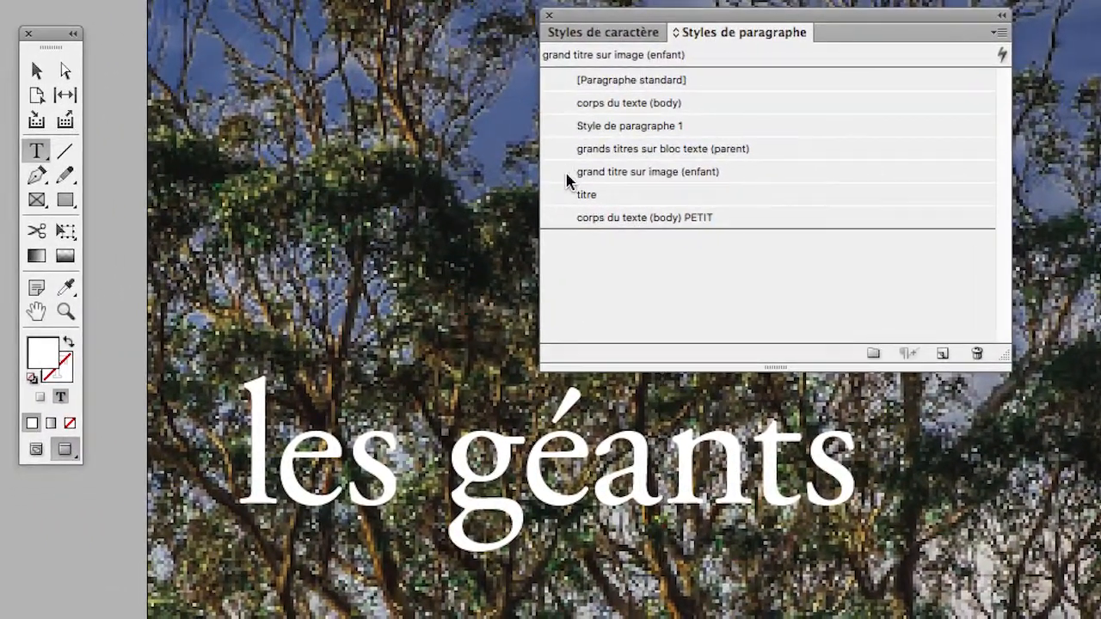
left_click(544, 176)
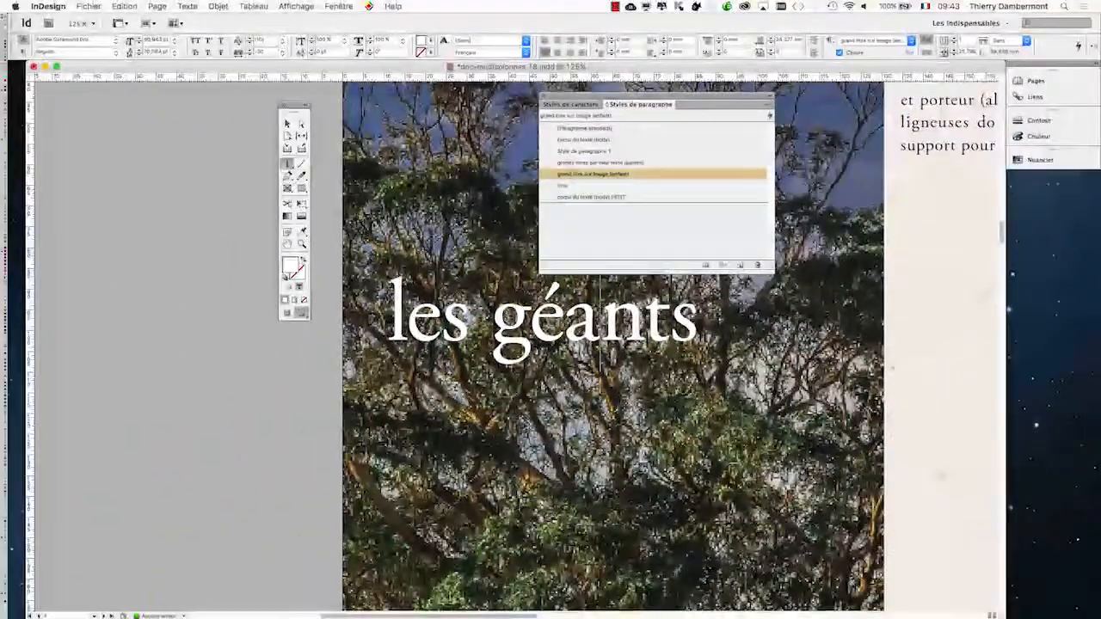
left_click_drag(294, 104, 184, 111)
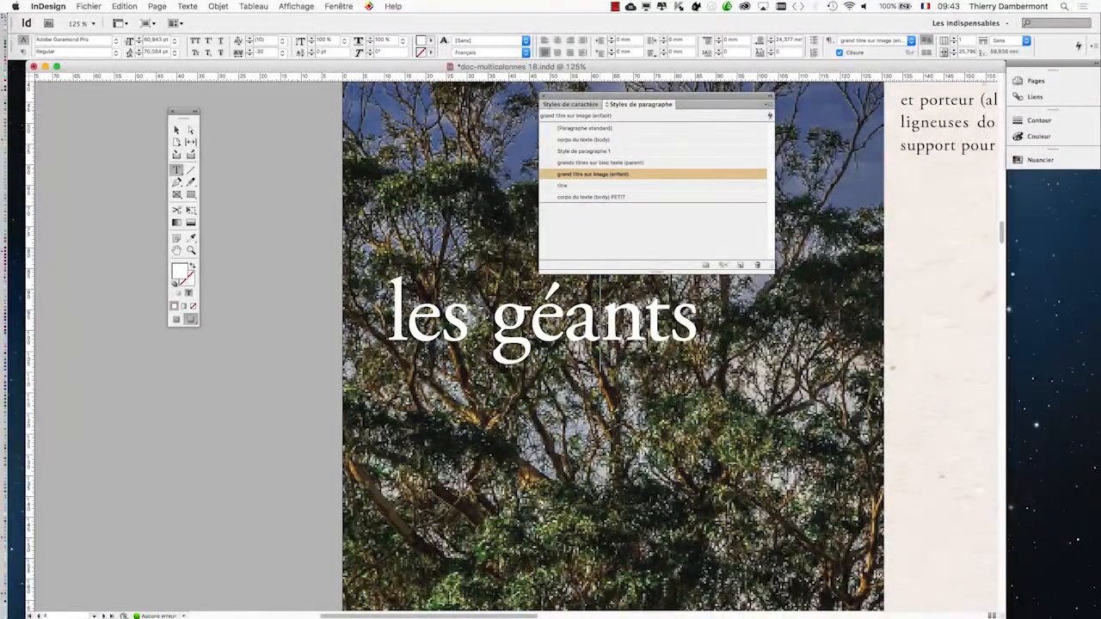
left_click_drag(654, 98, 917, 204)
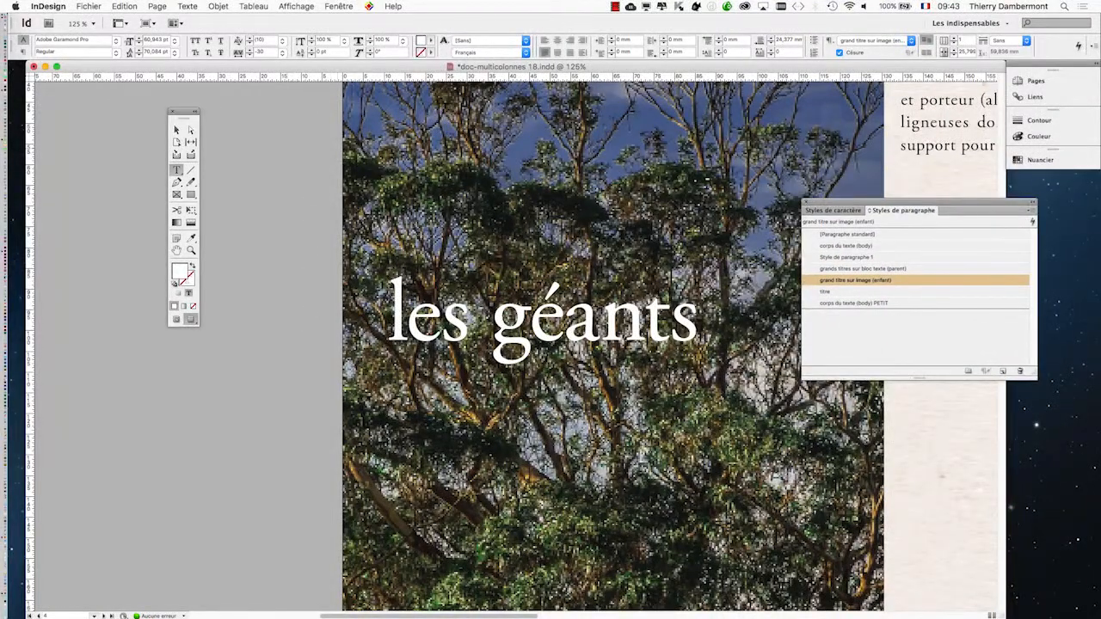